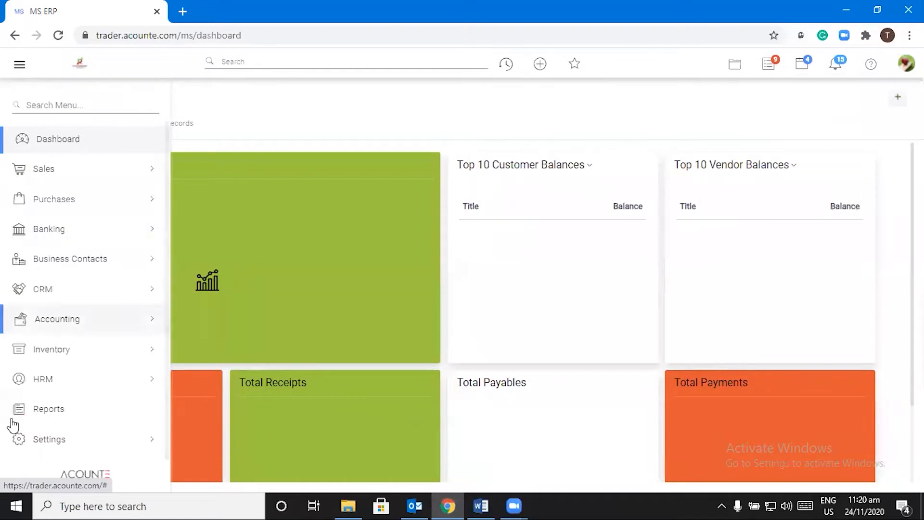
Step: Expand Settings and then General in the sidebar to show Company and My Profile
{"action": "left_click", "coordinate": [17, 440]}
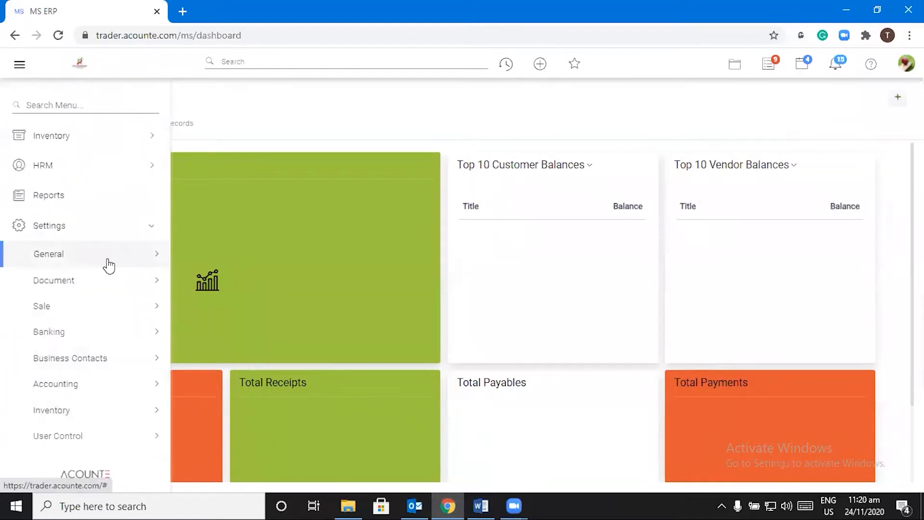
{"action": "left_click", "coordinate": [58, 252]}
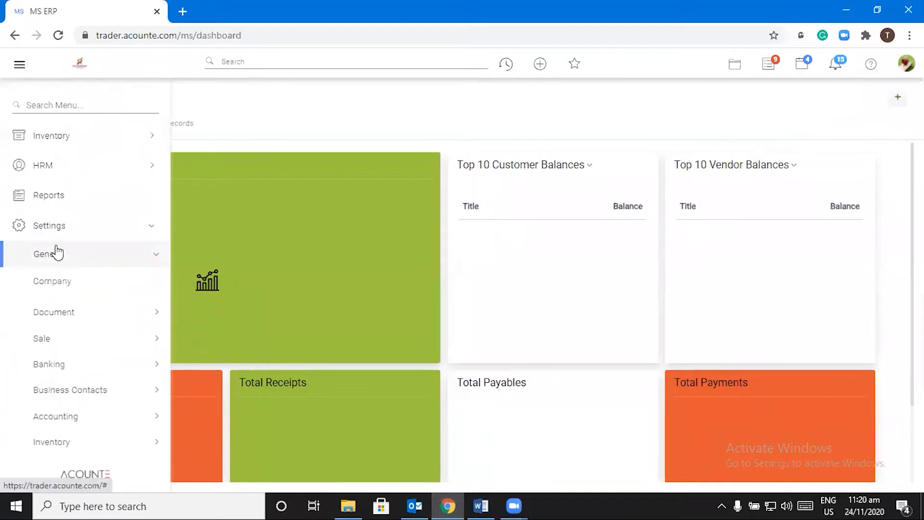
Step: Open Company settings, scroll through Company Details, and show the enabled modules list
{"action": "left_click", "coordinate": [54, 283]}
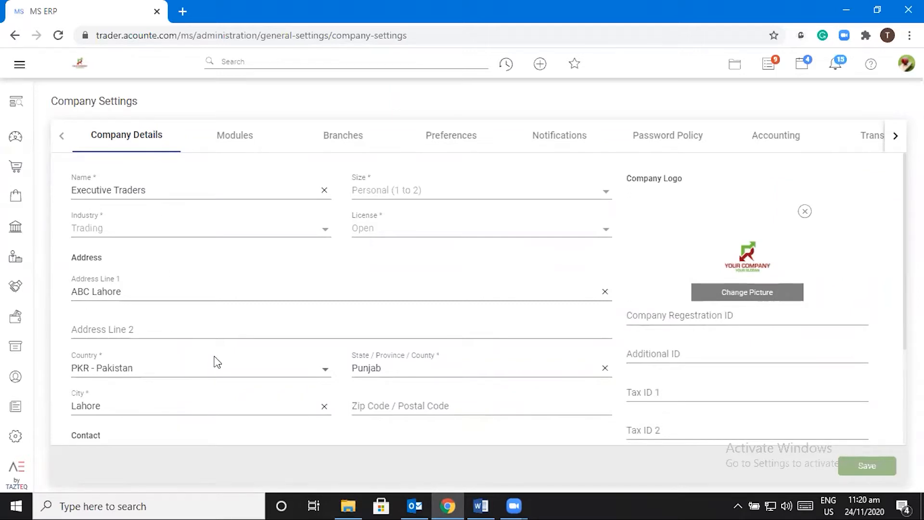
{"action": "scroll", "coordinate": [214, 360], "scroll_direction": "down", "scroll_amount": 3}
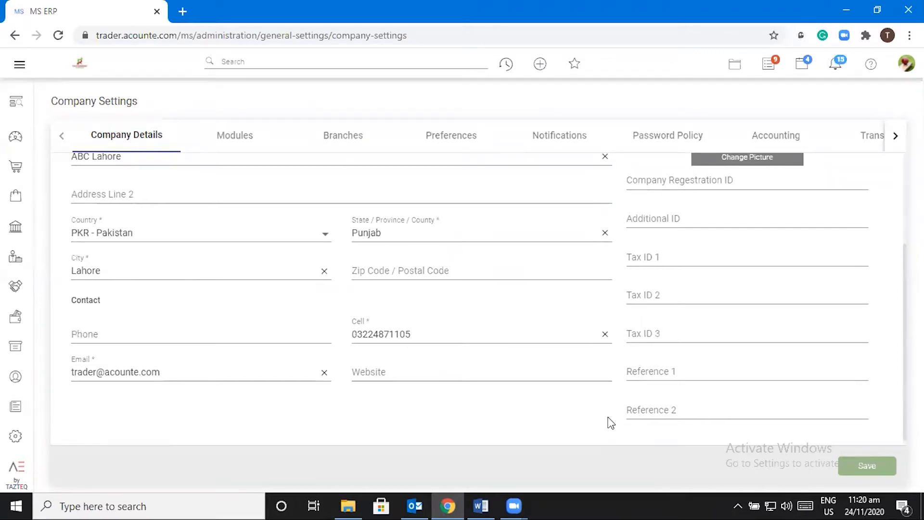
{"action": "scroll", "coordinate": [501, 405], "scroll_direction": "up", "scroll_amount": 3}
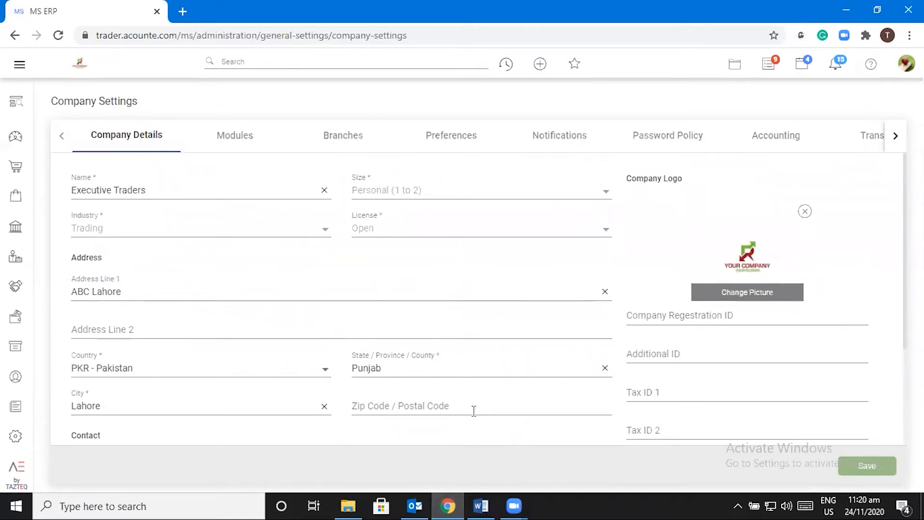
{"action": "left_click", "coordinate": [235, 140]}
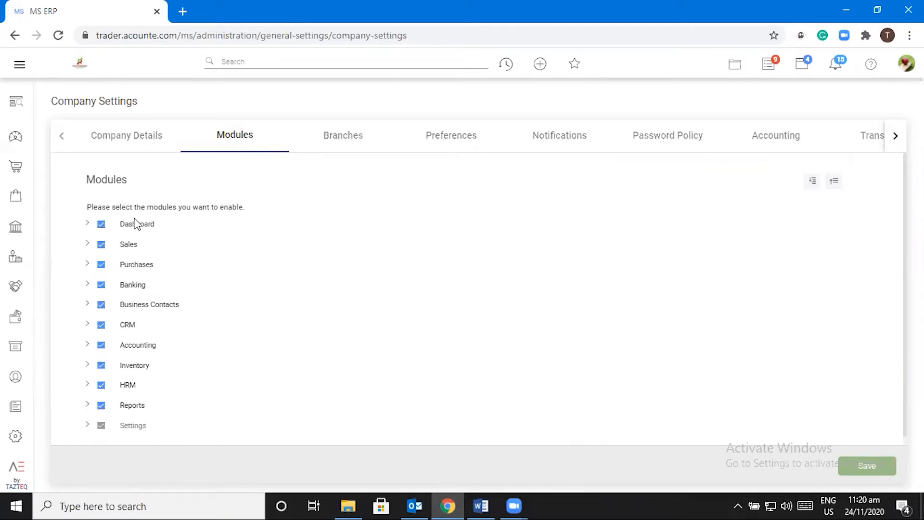
Step: Show the Branches tab, listing only HO – Head Office
{"action": "left_click", "coordinate": [351, 142]}
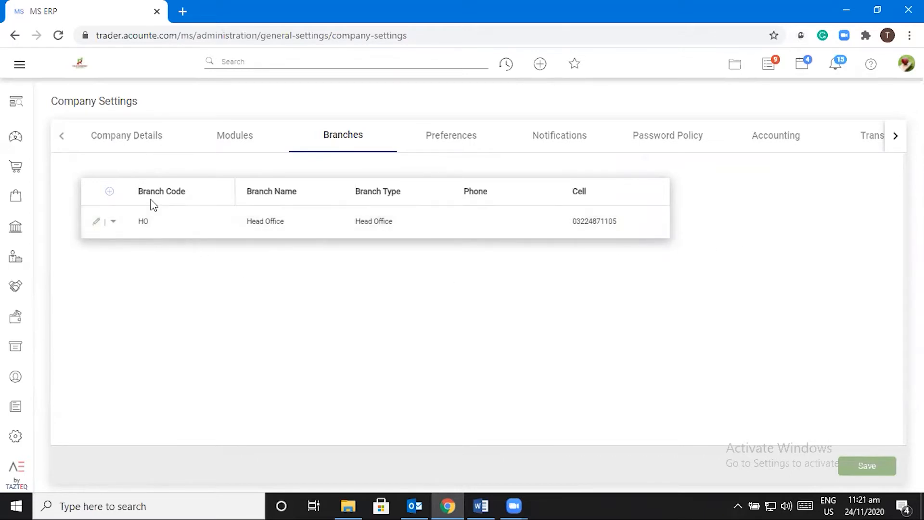
Step: Add a new branch row with code 002 and name 'Gulberg Branch Lhr'
{"action": "left_click", "coordinate": [110, 192]}
{"action": "left_click", "coordinate": [129, 193]}
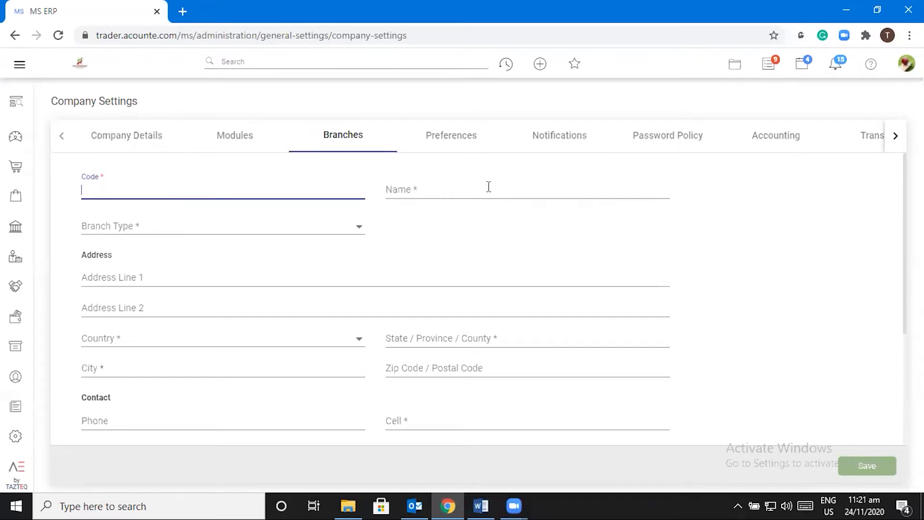
{"action": "type", "text": "002"}
{"action": "left_click", "coordinate": [478, 192]}
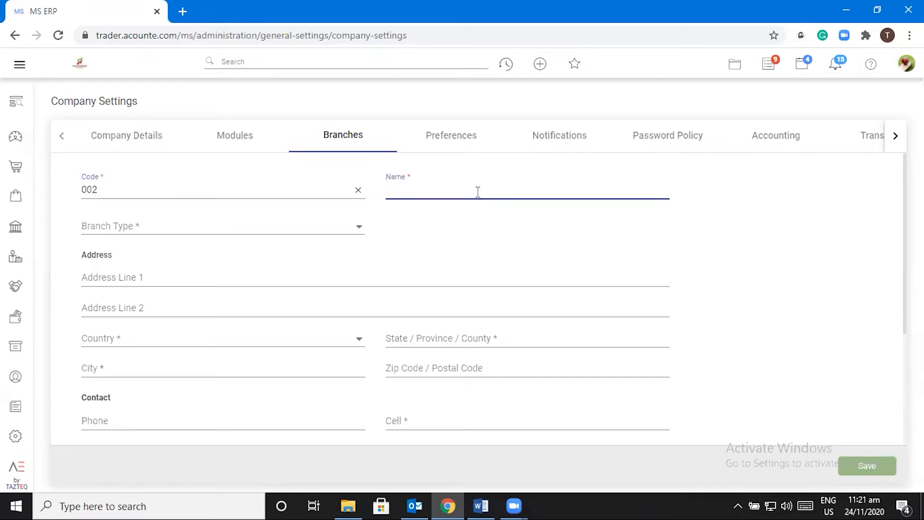
{"action": "type", "text": "GUlberg"}
{"action": "key", "text": "BackSpace"}
{"action": "key", "text": "BackSpace"}
{"action": "key", "text": "BackSpace"}
{"action": "key", "text": "BackSpace"}
{"action": "key", "text": "BackSpace"}
{"action": "key", "text": "BackSpace"}
{"action": "key", "text": "BackSpace"}
{"action": "type", "text": "ulberg Brnach"}
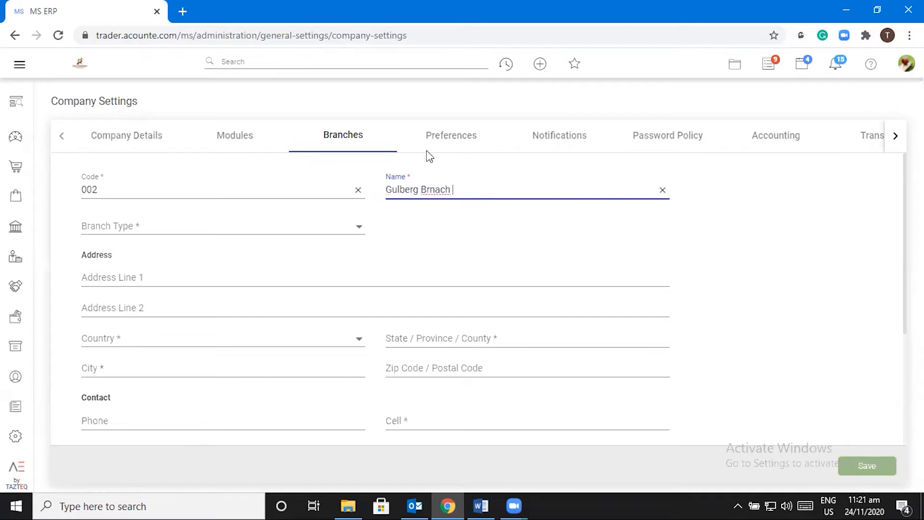
{"action": "right_click", "coordinate": [423, 189]}
{"action": "left_click", "coordinate": [431, 197]}
{"action": "type", "text": "Lhi"}
{"action": "key", "text": "BackSpace"}
{"action": "type", "text": "r"}
Step: Set the branch type to Outlet and Address Line 1 to 'MM ALAM Road Lhr'
{"action": "left_click", "coordinate": [346, 226]}
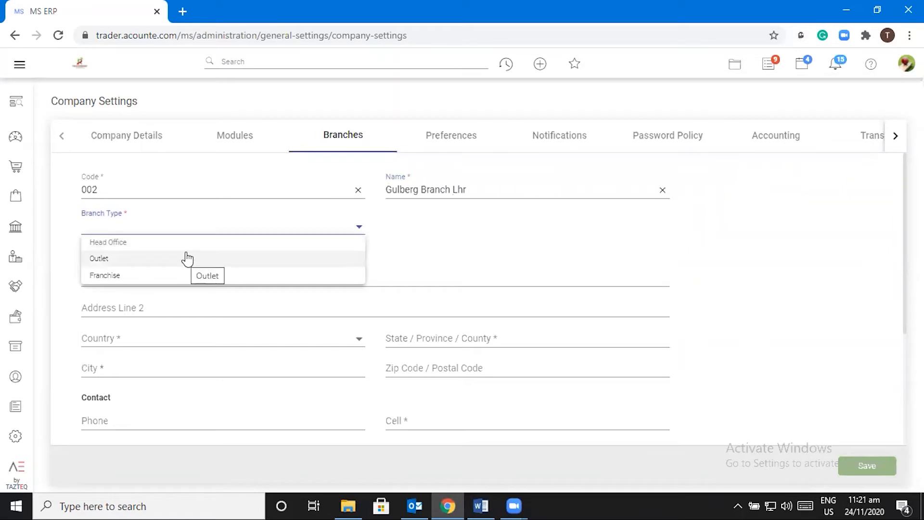
{"action": "left_click", "coordinate": [138, 260]}
{"action": "left_click", "coordinate": [131, 276]}
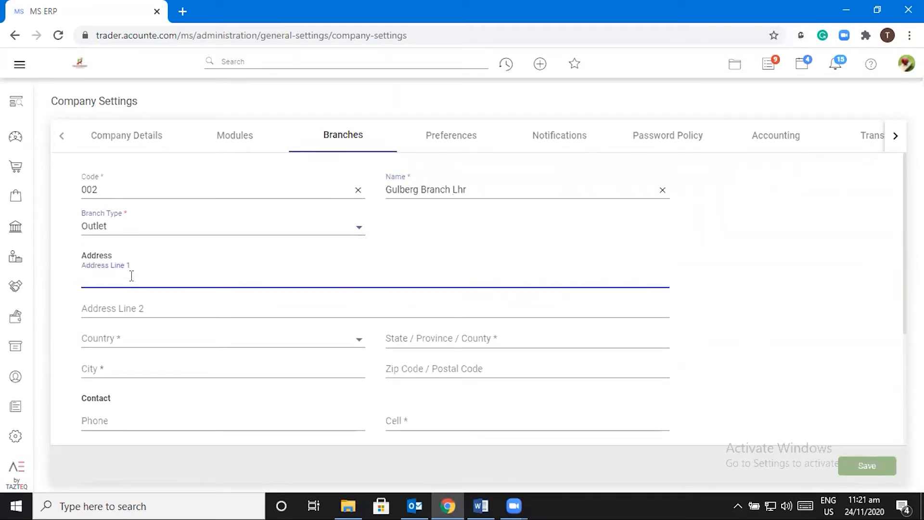
{"action": "type", "text": "MM ALAM Road Lhr"}
Step: Set the branch country to PKR - Pakistan and state to 'Punjab /Lahore'
{"action": "left_click", "coordinate": [359, 342]}
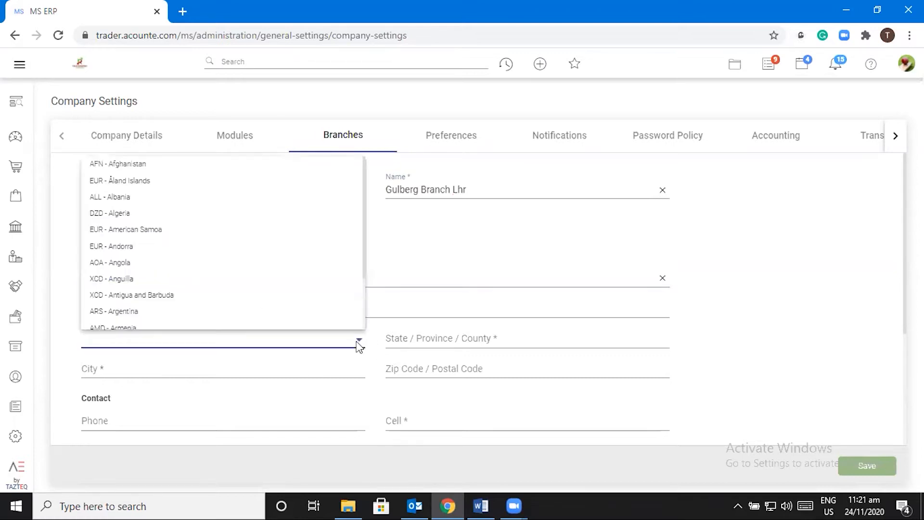
{"action": "type", "text": "p"}
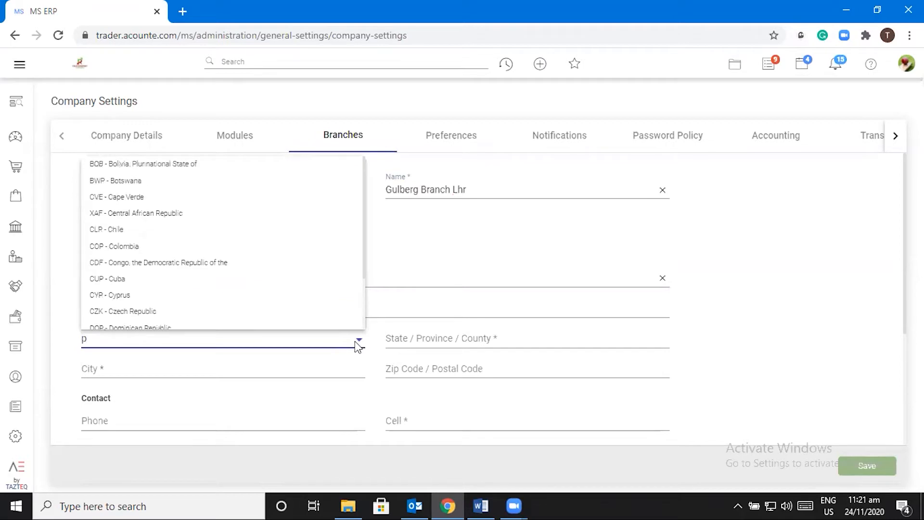
{"action": "type", "text": "ak"}
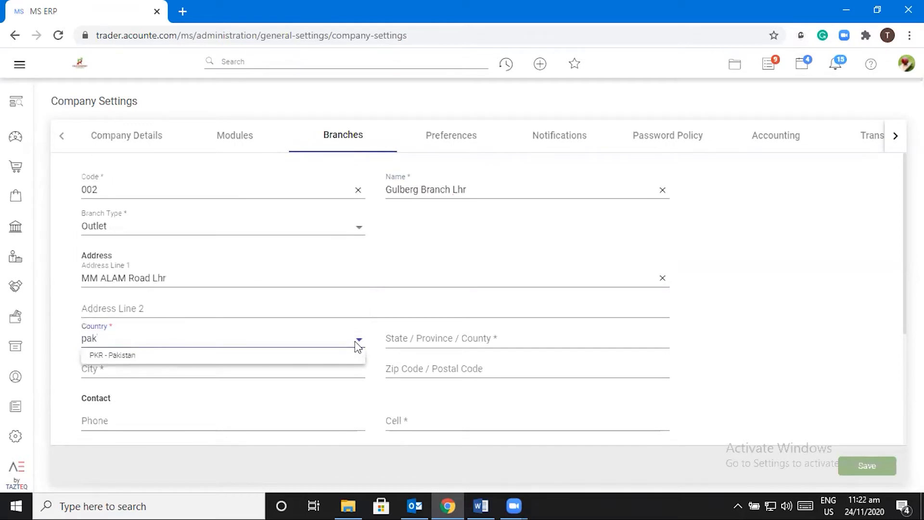
{"action": "left_click", "coordinate": [185, 355]}
{"action": "left_click", "coordinate": [404, 343]}
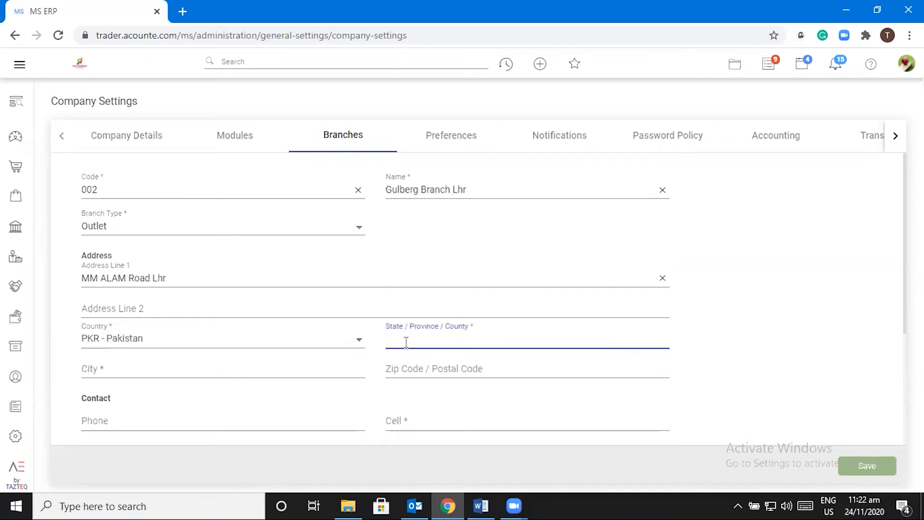
{"action": "type", "text": "Punjab /Lahore"}
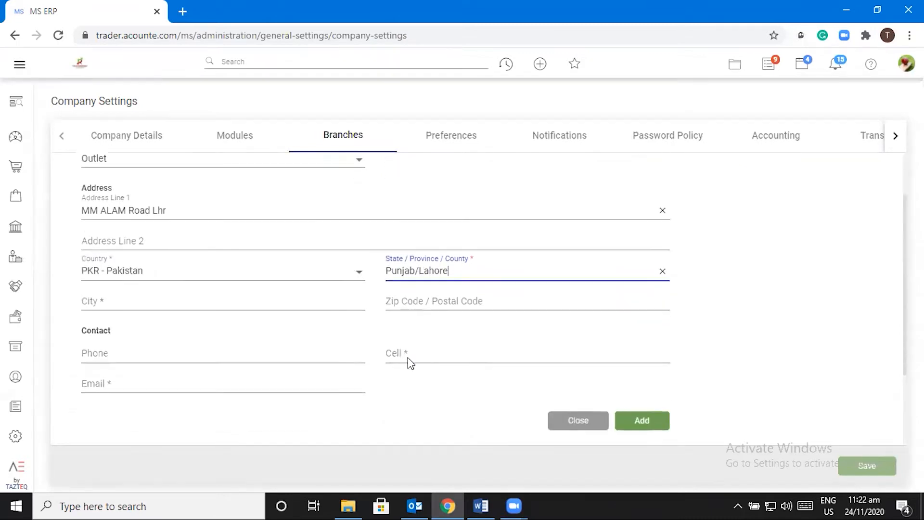
{"action": "scroll", "coordinate": [407, 361], "scroll_direction": "down", "scroll_amount": 2}
Step: Enter city Lahore, the branch's cell number and its contact e-mail
{"action": "left_click", "coordinate": [139, 301]}
{"action": "type", "text": "Lahore"}
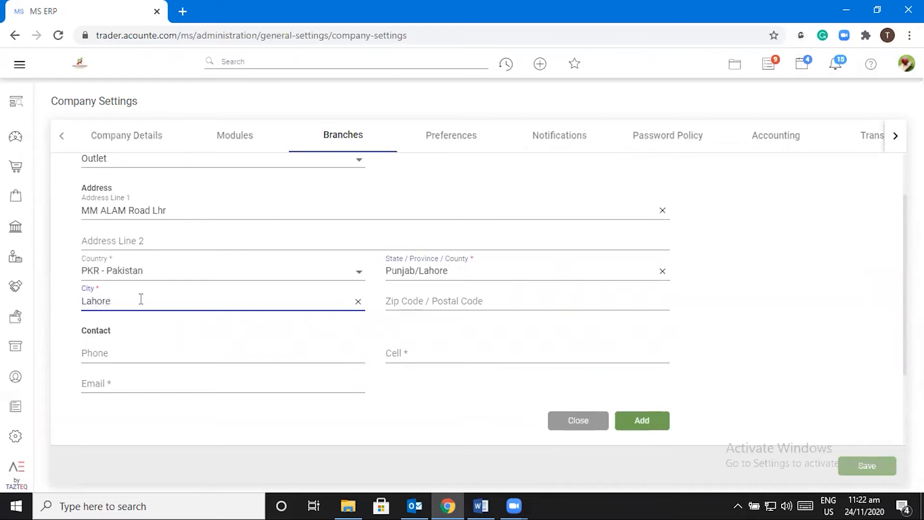
{"action": "left_click", "coordinate": [444, 353]}
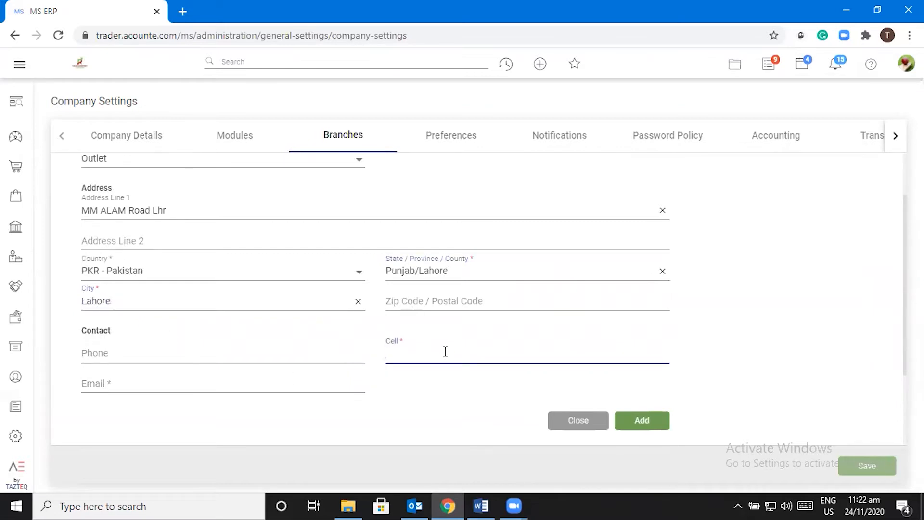
{"action": "left_click", "coordinate": [119, 385]}
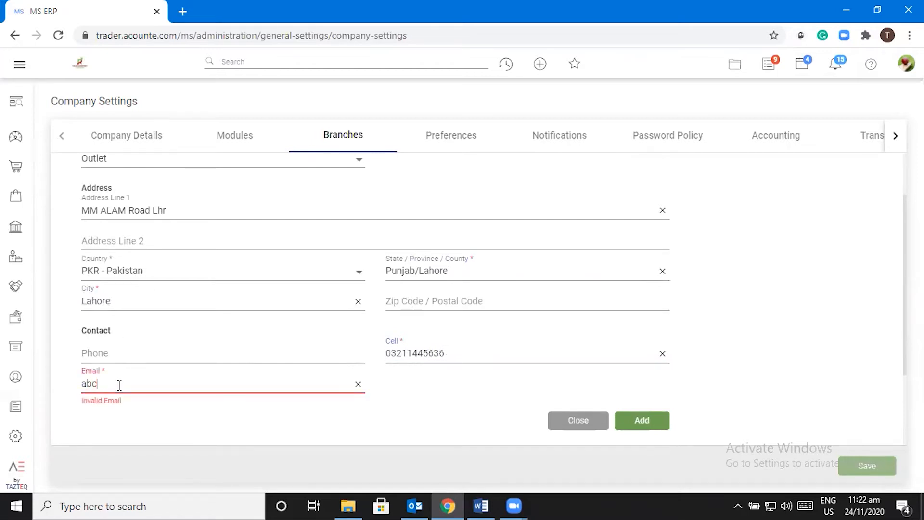
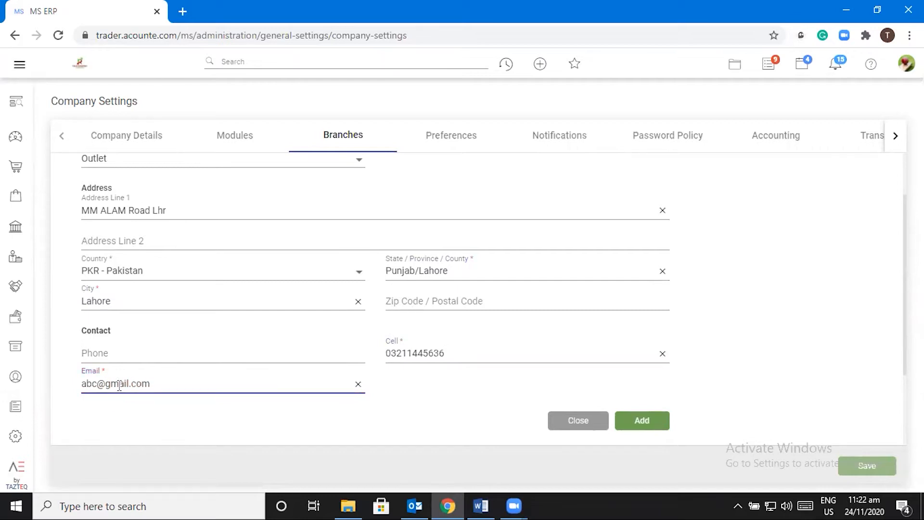
{"action": "scroll", "coordinate": [639, 349], "scroll_direction": "up", "scroll_amount": 1}
{"action": "scroll", "coordinate": [615, 353], "scroll_direction": "down", "scroll_amount": 3}
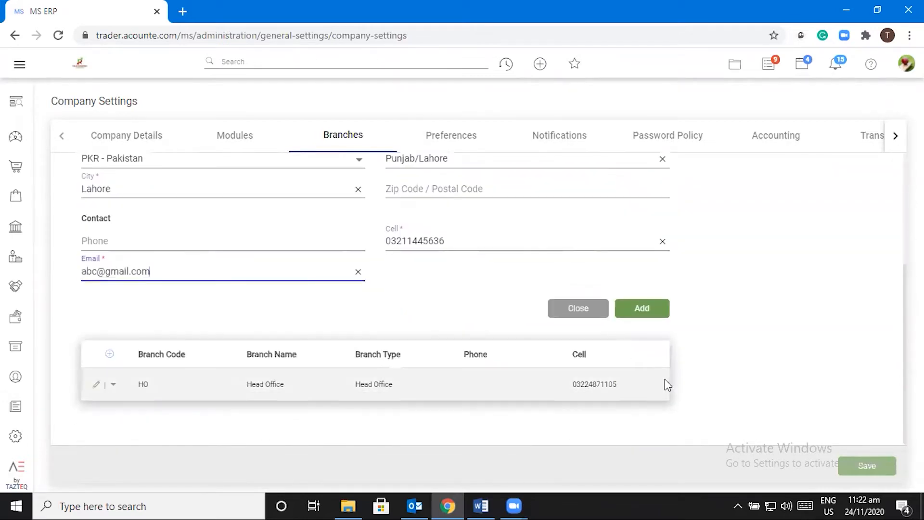
Step: Save Gulberg Branch Lhr with Add, then view the Preferences tab
{"action": "left_click", "coordinate": [645, 312]}
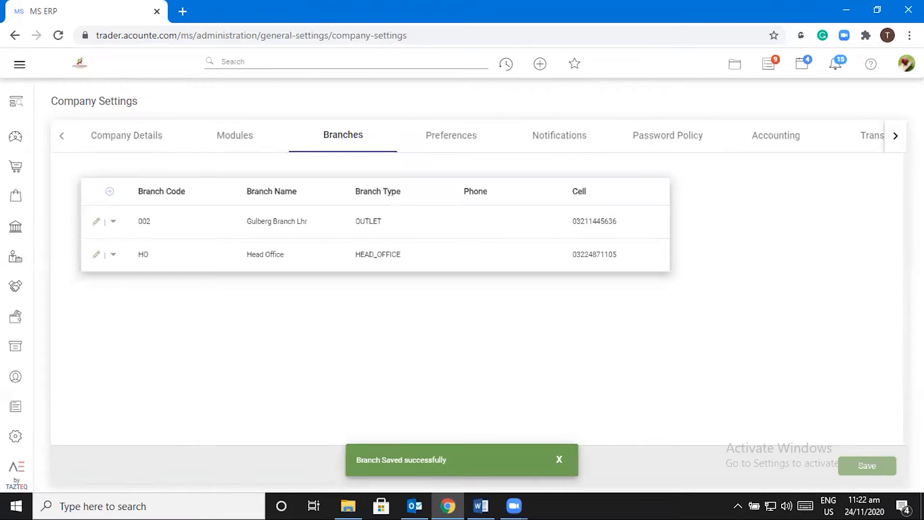
{"action": "left_click", "coordinate": [906, 64]}
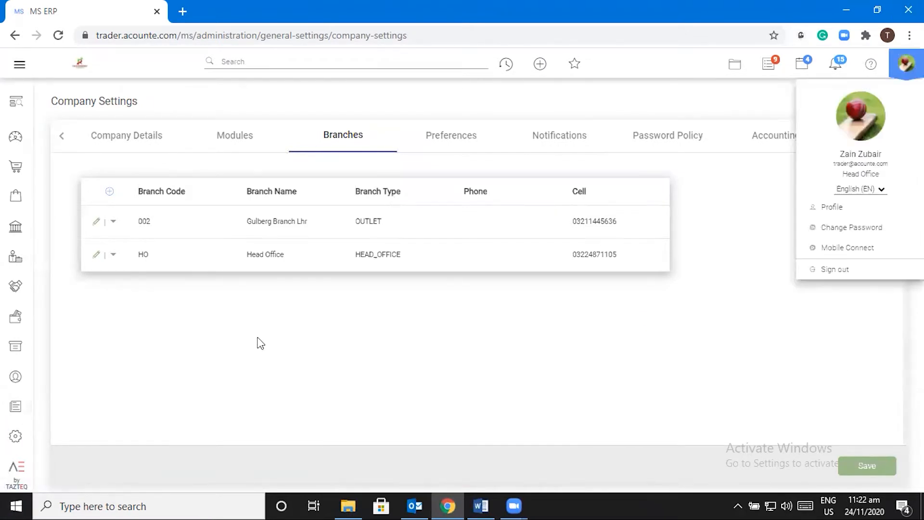
{"action": "left_click", "coordinate": [456, 140]}
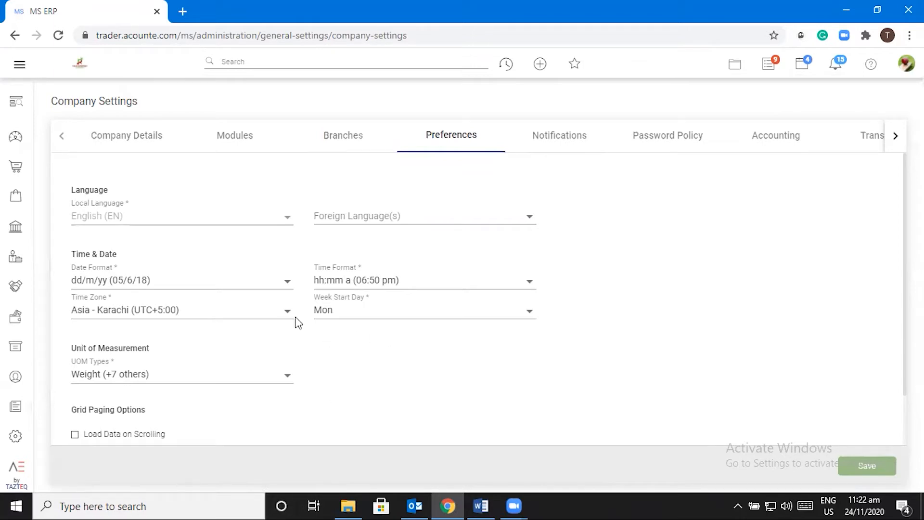
Step: Review the language, date format and 12-hour time format lists, keeping current values
{"action": "left_click", "coordinate": [399, 219]}
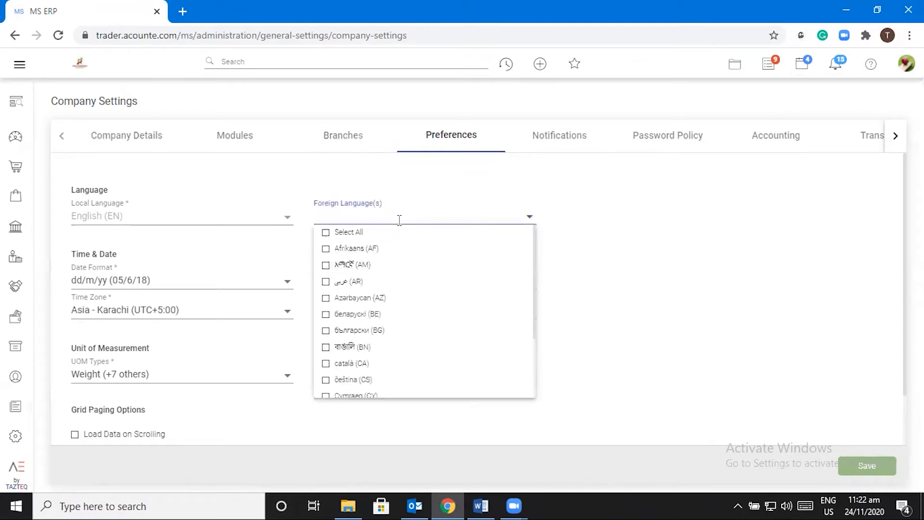
{"action": "left_click", "coordinate": [677, 302]}
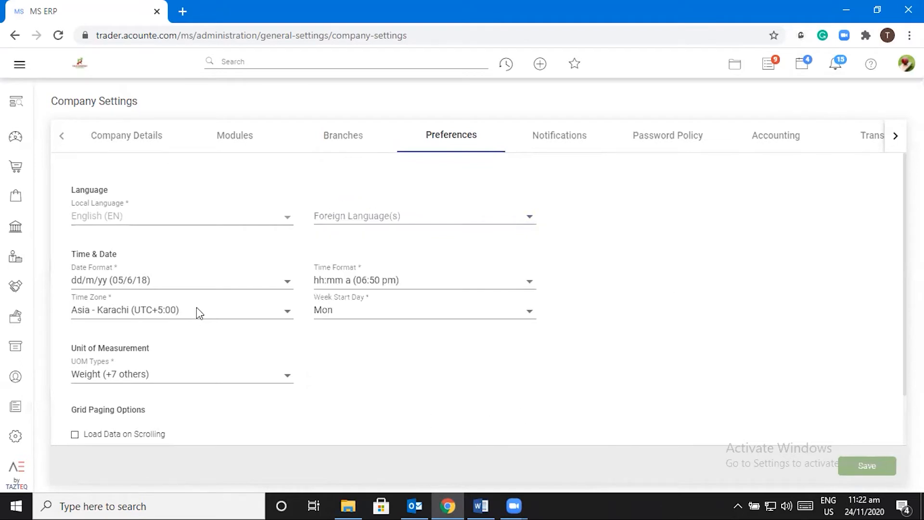
{"action": "left_click", "coordinate": [288, 284]}
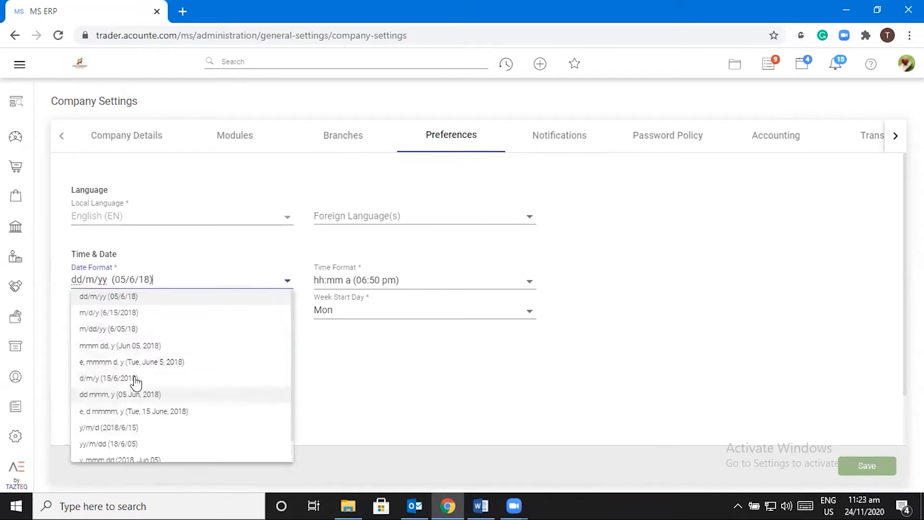
{"action": "left_click", "coordinate": [138, 298]}
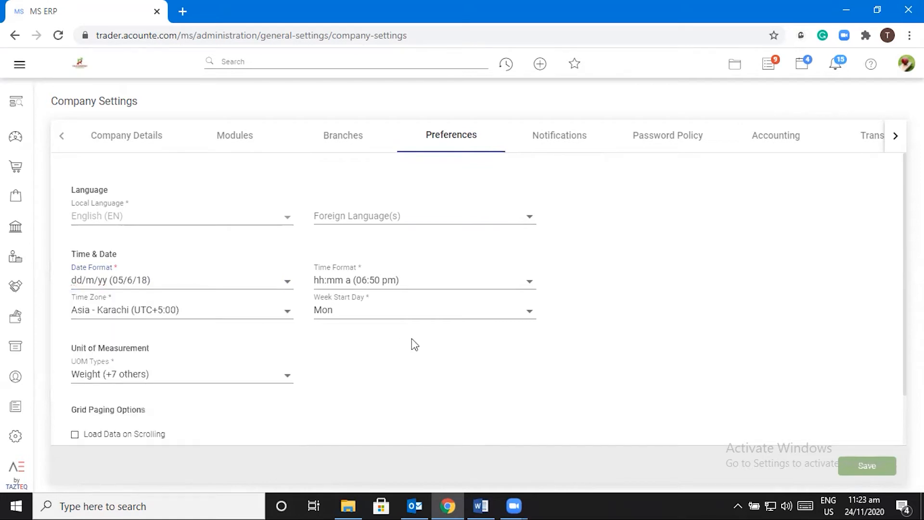
{"action": "left_click", "coordinate": [524, 281]}
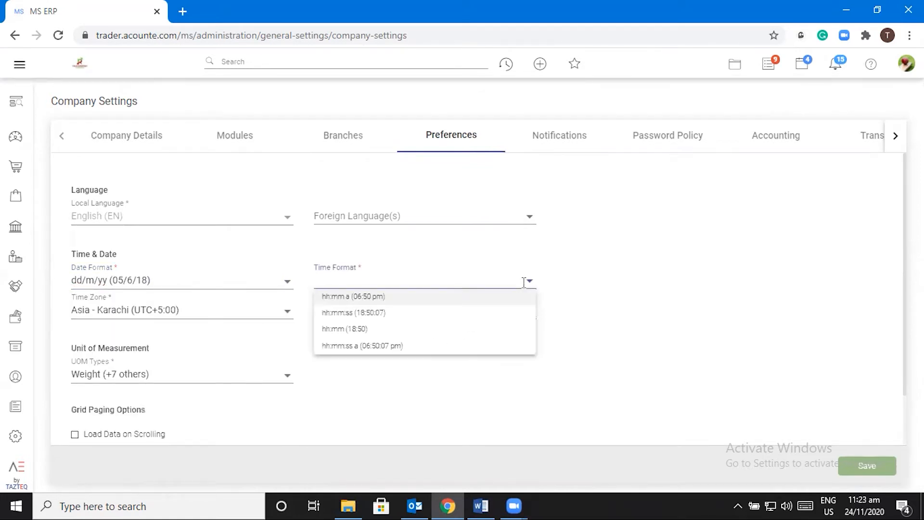
{"action": "left_click", "coordinate": [376, 299]}
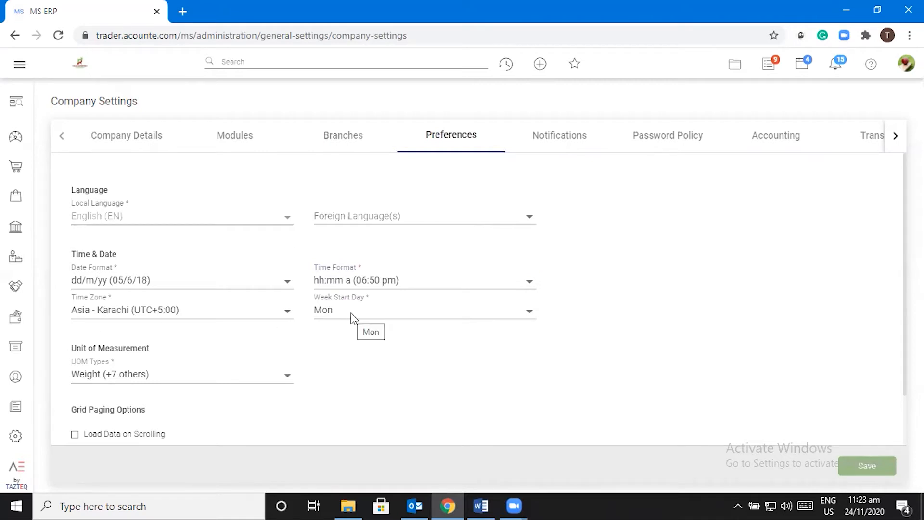
Step: Check UOM Types with all left checked, keep page size 20, and show Password Policy
{"action": "scroll", "coordinate": [331, 314], "scroll_direction": "down", "scroll_amount": 2}
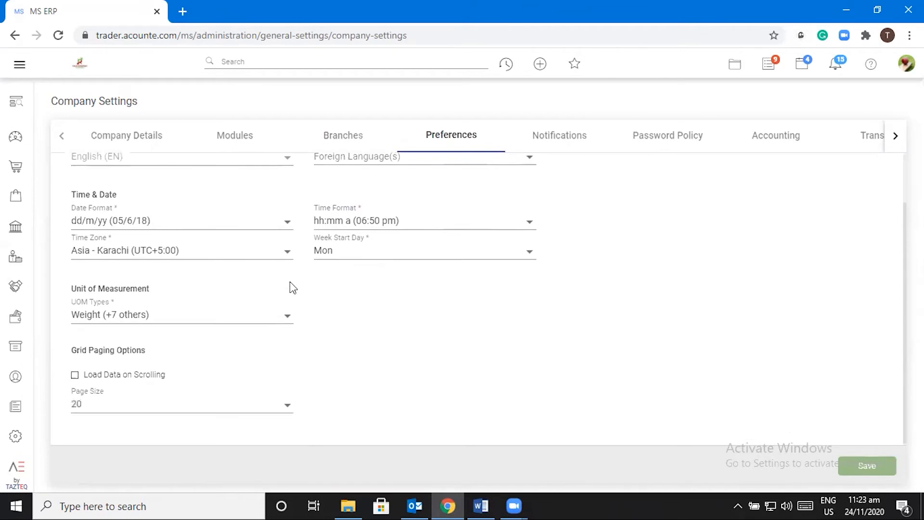
{"action": "left_click", "coordinate": [289, 314]}
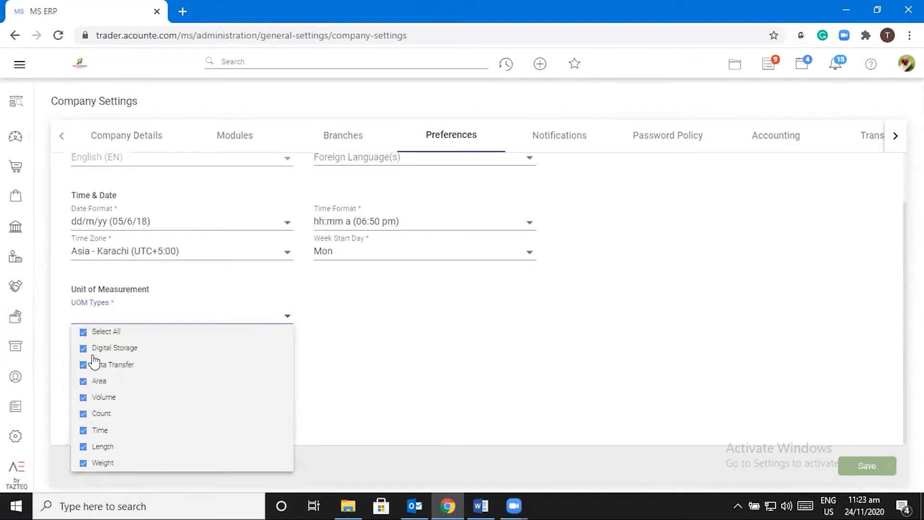
{"action": "left_click", "coordinate": [418, 356]}
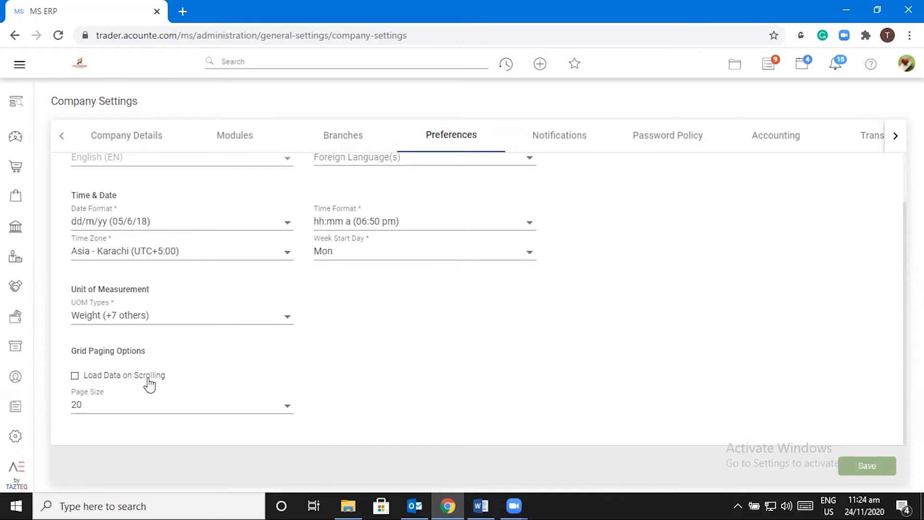
{"action": "left_click", "coordinate": [286, 407]}
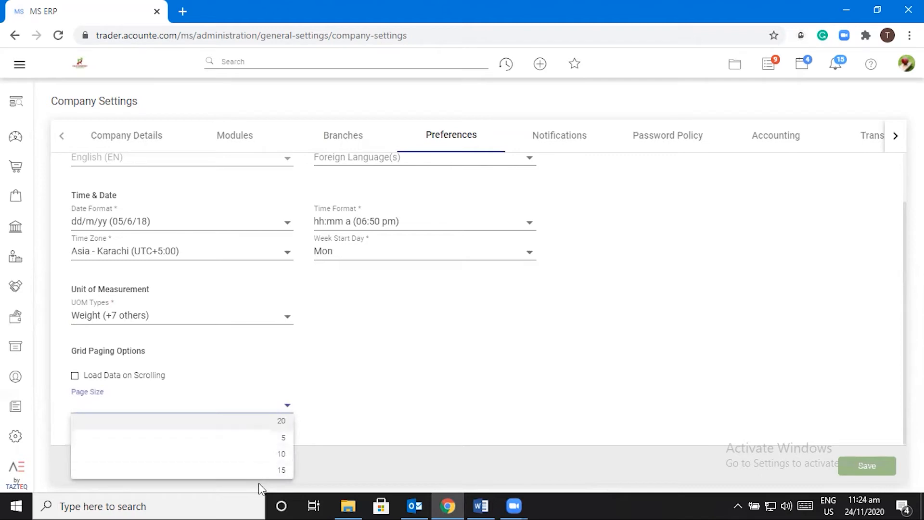
{"action": "left_click", "coordinate": [279, 426]}
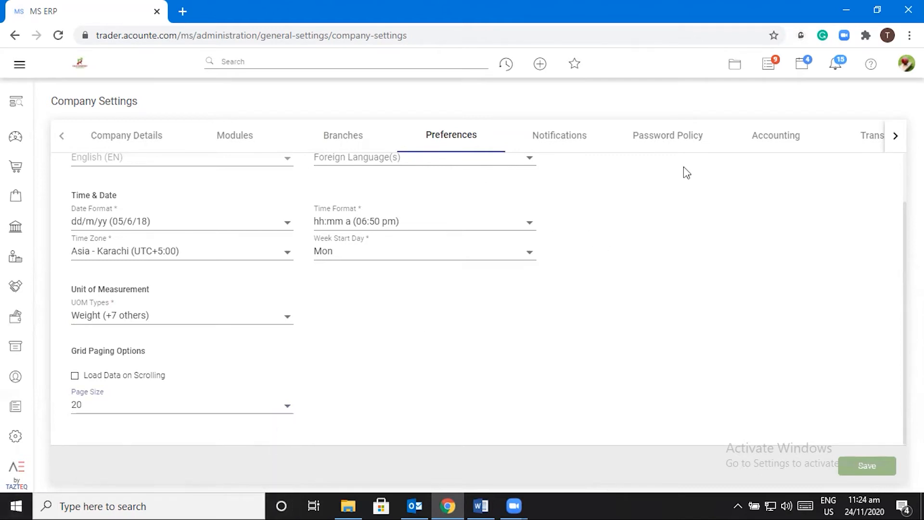
{"action": "left_click", "coordinate": [672, 140]}
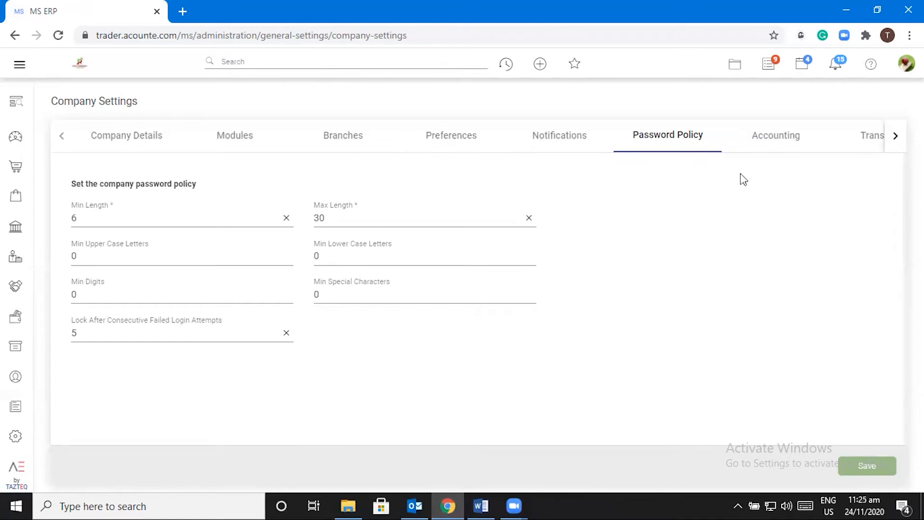
Step: Show the Accounting tab with User Defined 4-level chart of accounts and PKR currency
{"action": "left_click", "coordinate": [778, 140]}
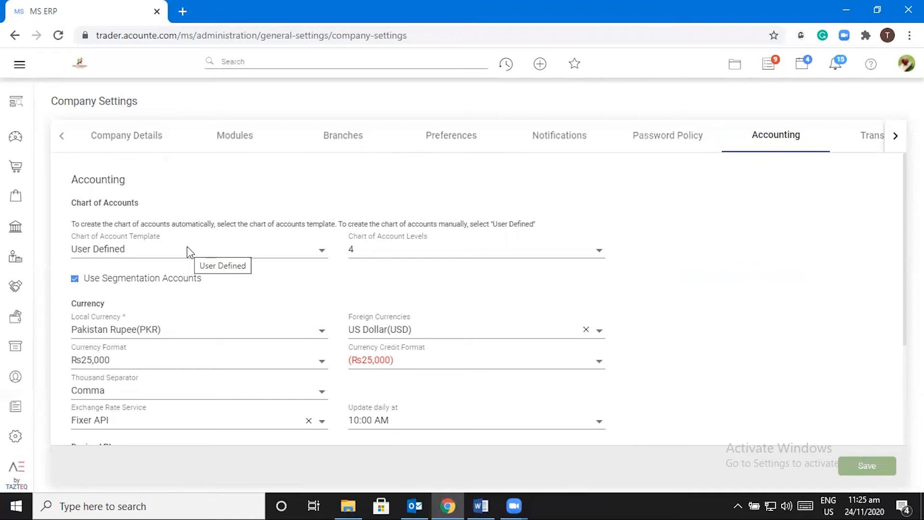
{"action": "left_click", "coordinate": [319, 251]}
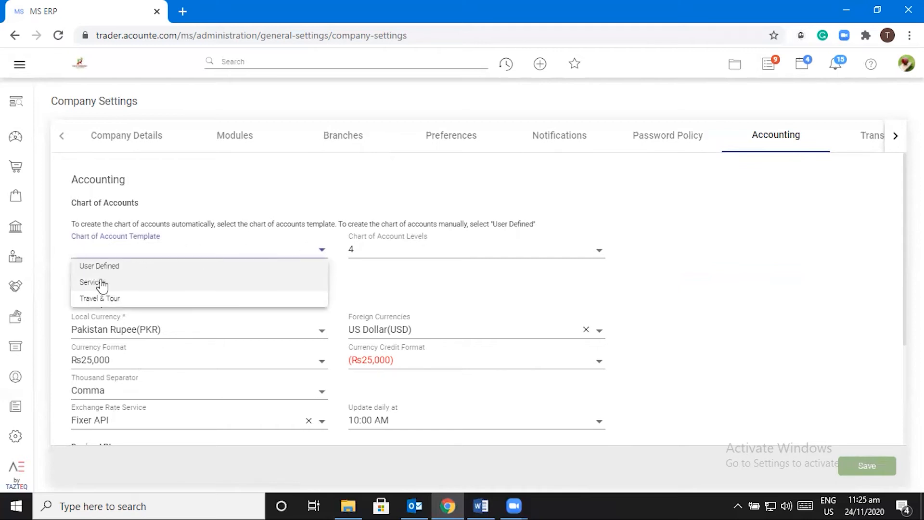
{"action": "left_click", "coordinate": [768, 253]}
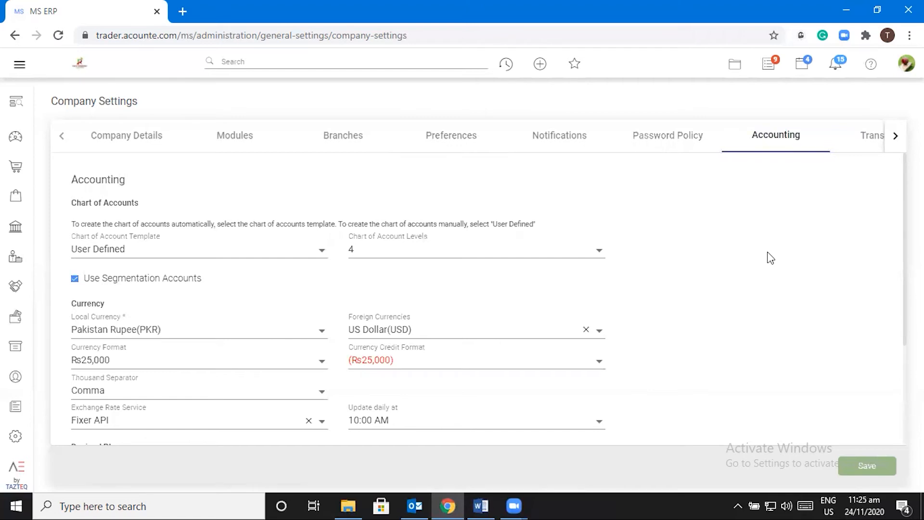
{"action": "left_click", "coordinate": [593, 259]}
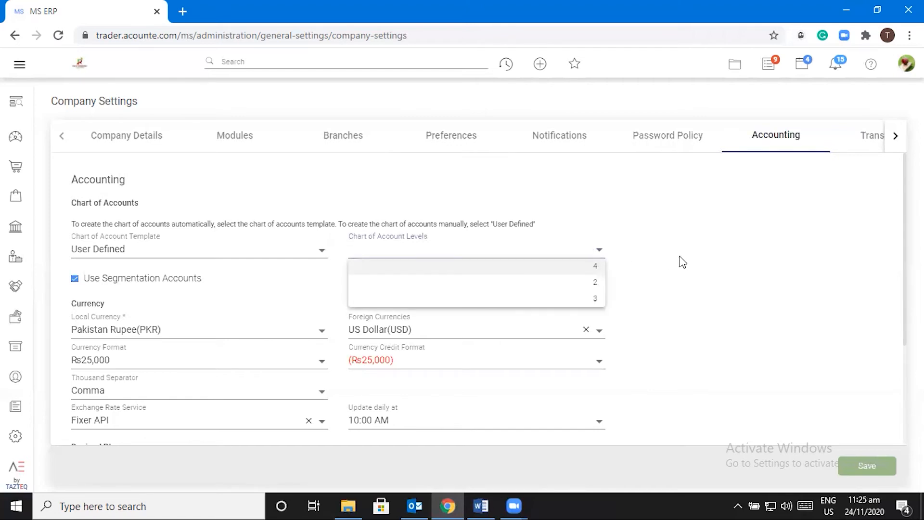
{"action": "key", "text": "Return"}
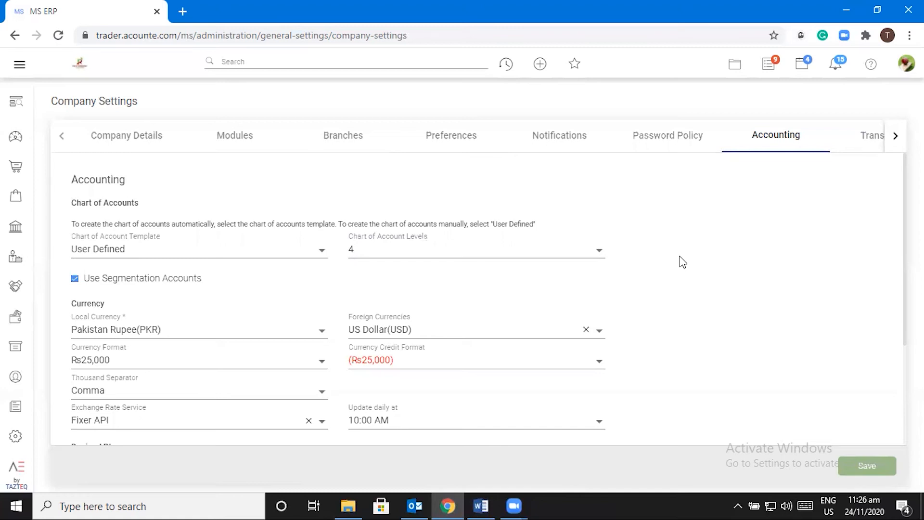
{"action": "scroll", "coordinate": [480, 357], "scroll_direction": "down", "scroll_amount": 3}
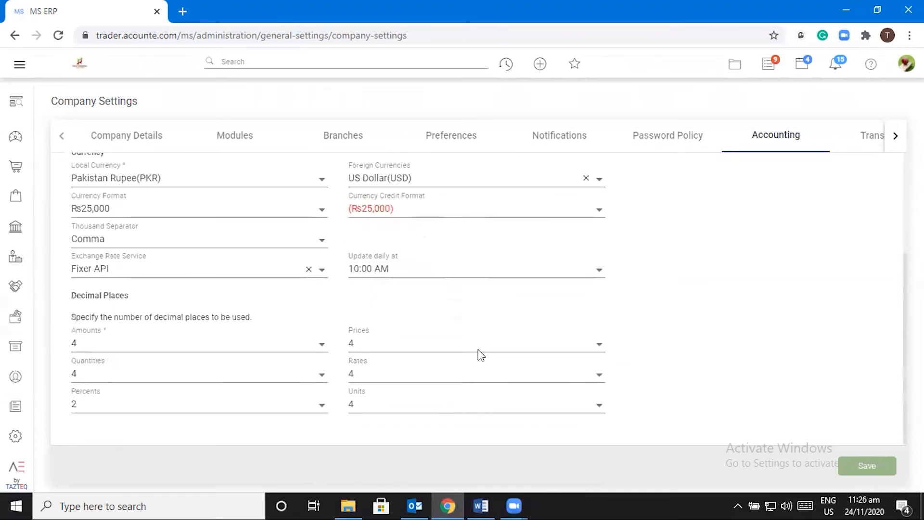
{"action": "scroll", "coordinate": [457, 343], "scroll_direction": "up", "scroll_amount": 1}
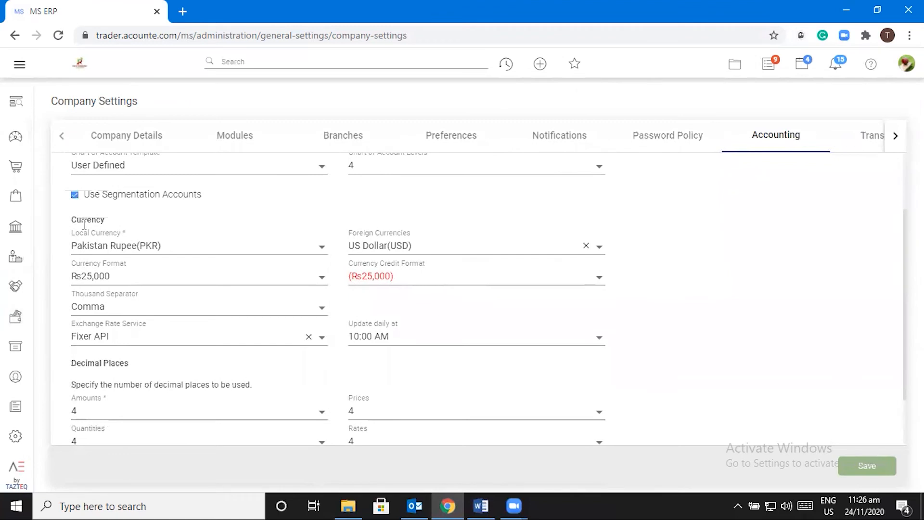
{"action": "left_click", "coordinate": [321, 246]}
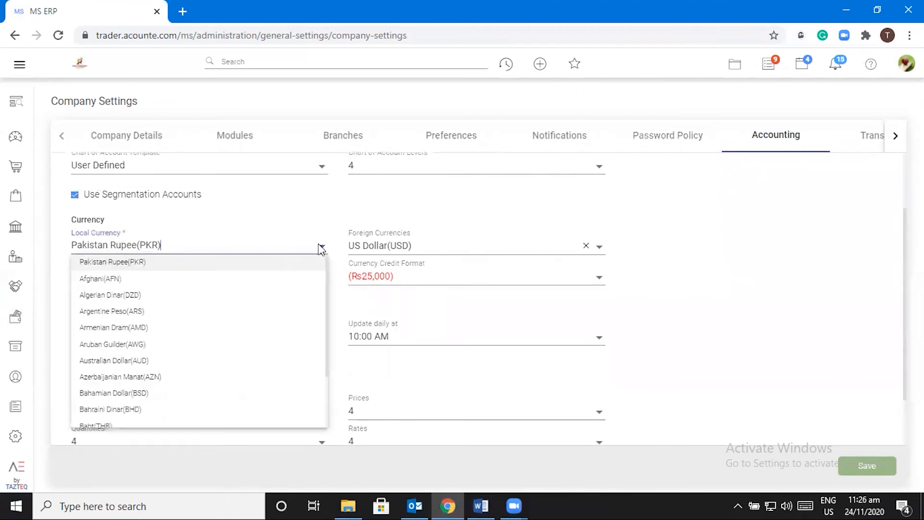
{"action": "left_click", "coordinate": [151, 266]}
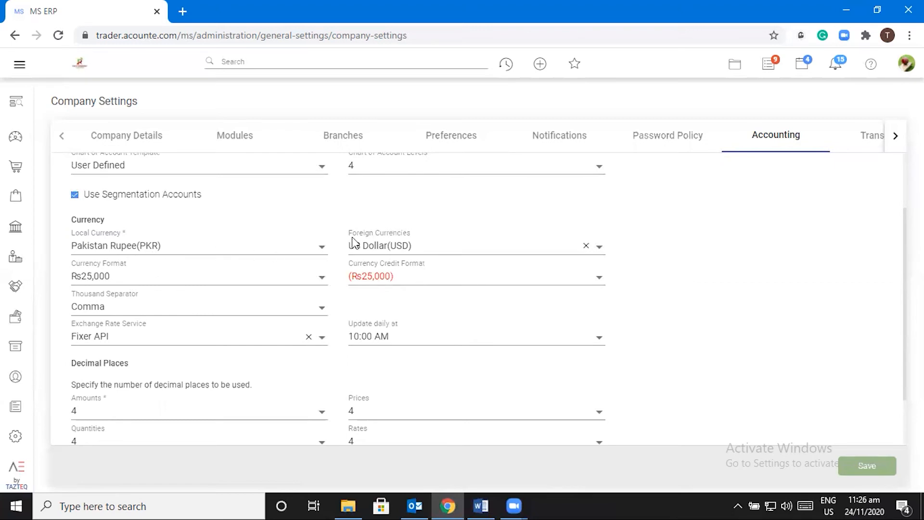
{"action": "left_click", "coordinate": [598, 251]}
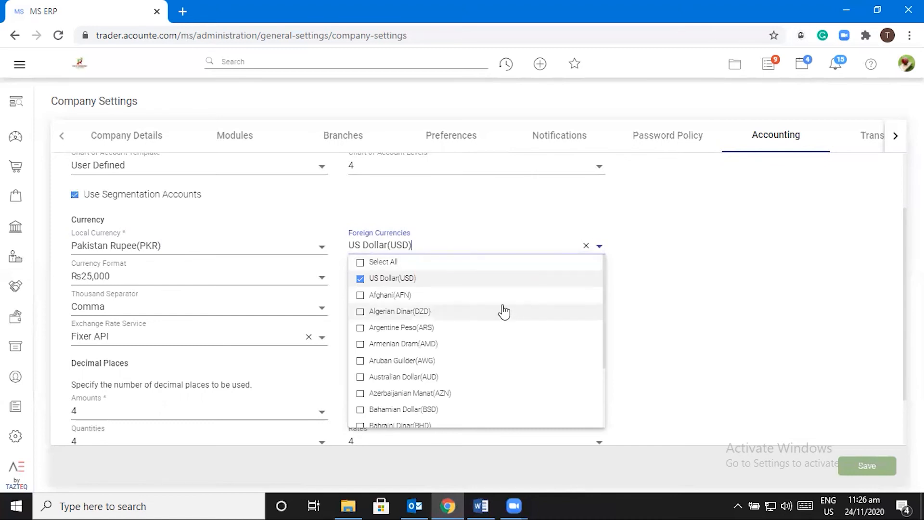
{"action": "scroll", "coordinate": [498, 308], "scroll_direction": "down", "scroll_amount": 3}
{"action": "scroll", "coordinate": [488, 304], "scroll_direction": "down", "scroll_amount": 3}
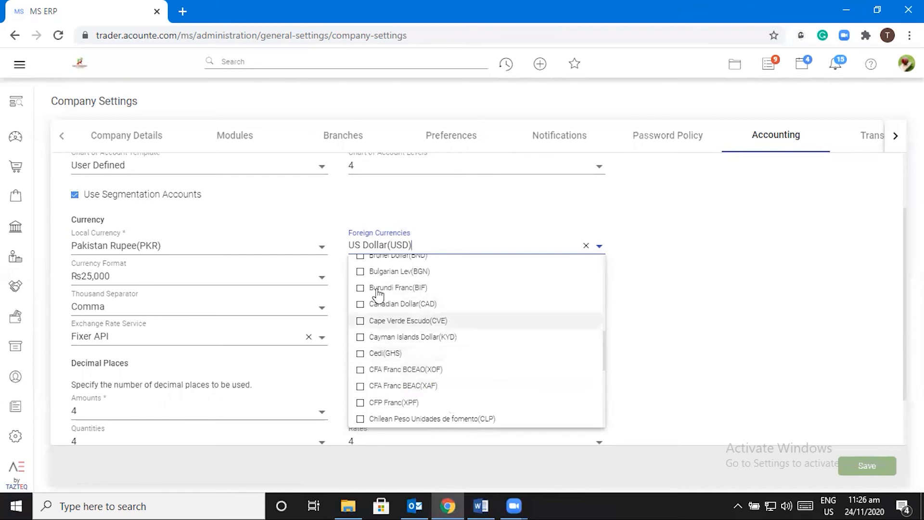
{"action": "left_click", "coordinate": [656, 271]}
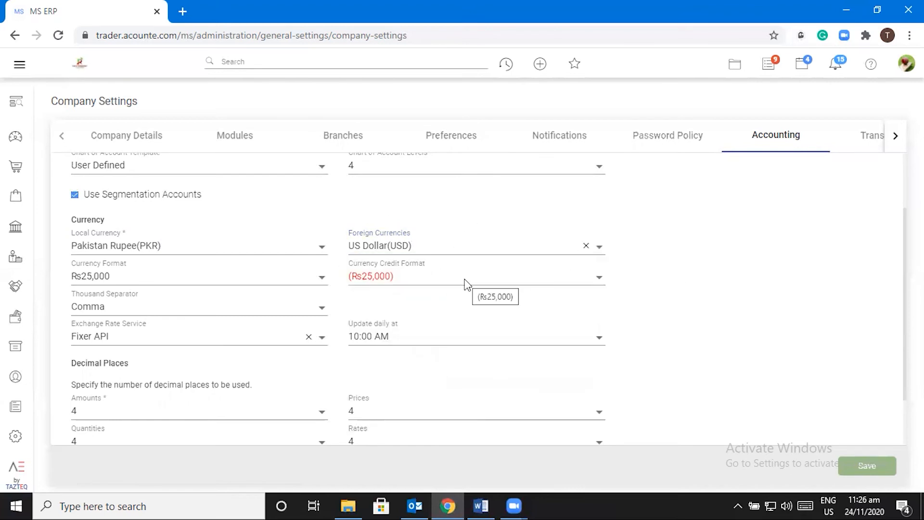
{"action": "left_click", "coordinate": [599, 247]}
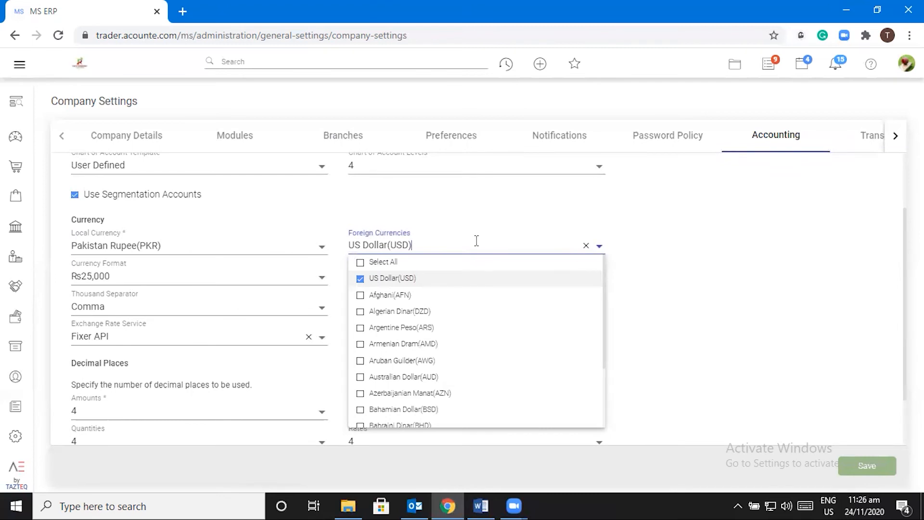
{"action": "left_click", "coordinate": [706, 243]}
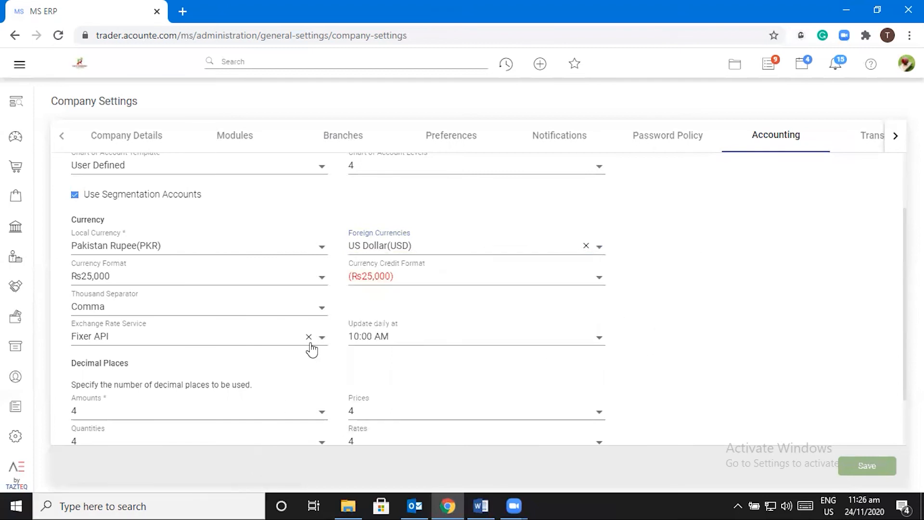
{"action": "left_click", "coordinate": [315, 276]}
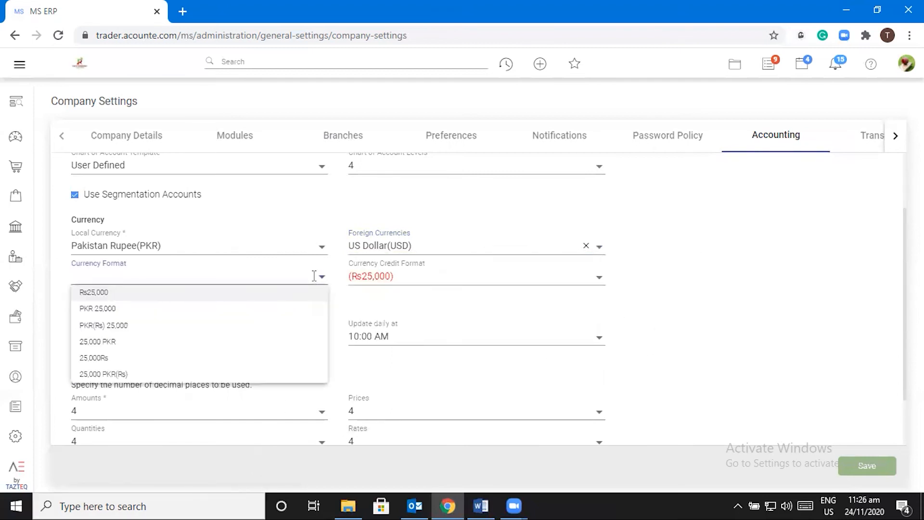
{"action": "left_click", "coordinate": [135, 295]}
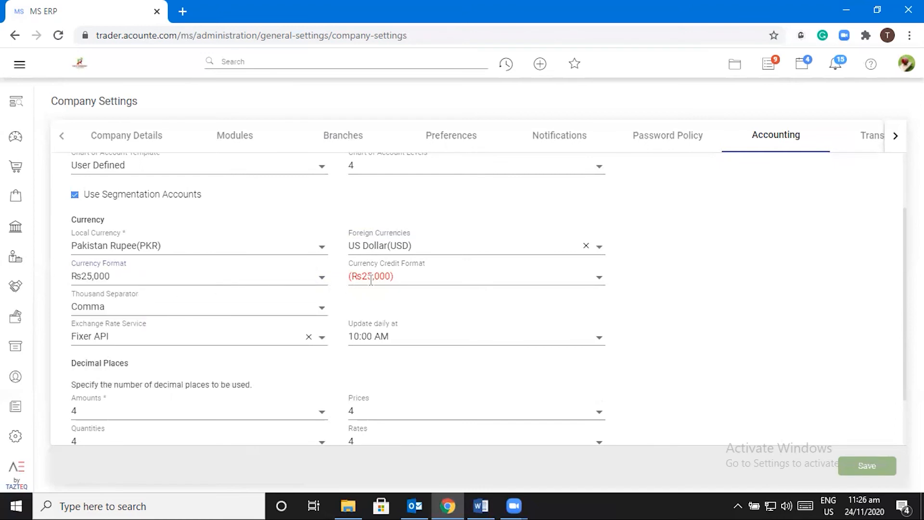
{"action": "left_click", "coordinate": [238, 278]}
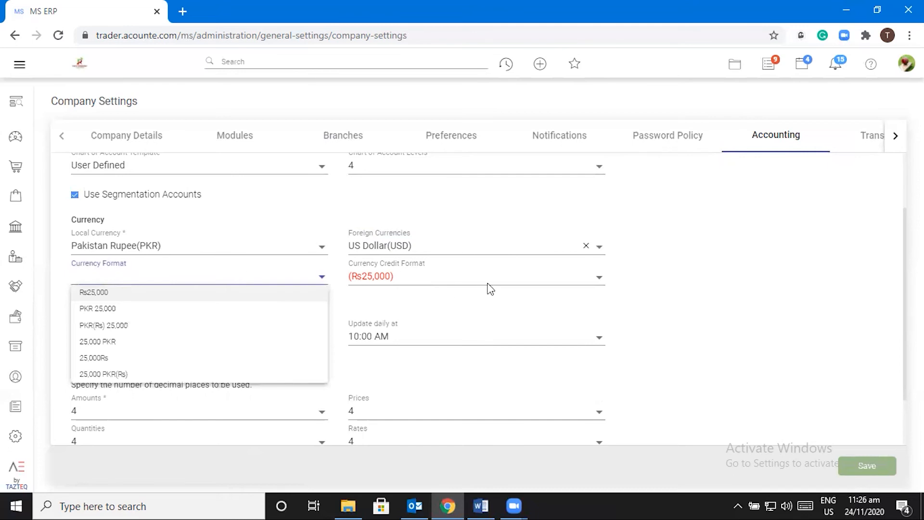
{"action": "left_click", "coordinate": [524, 277]}
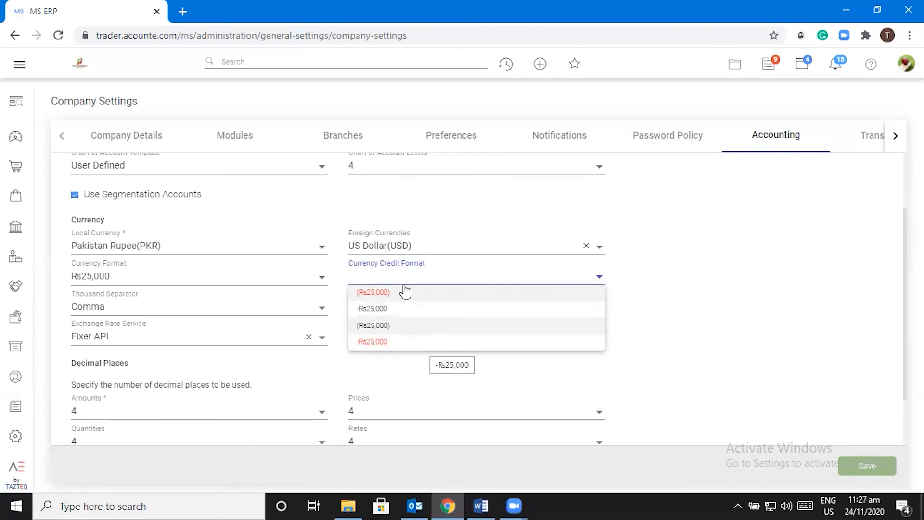
{"action": "left_click", "coordinate": [715, 320]}
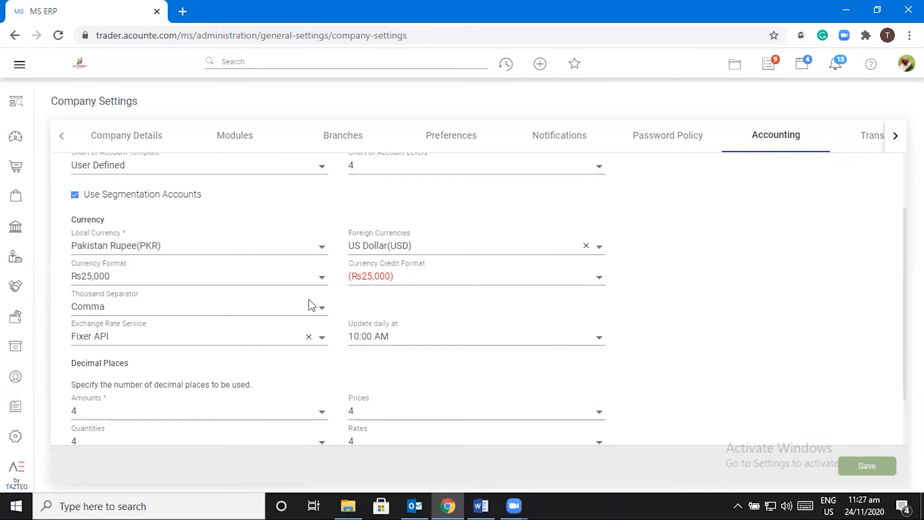
{"action": "left_click", "coordinate": [321, 309]}
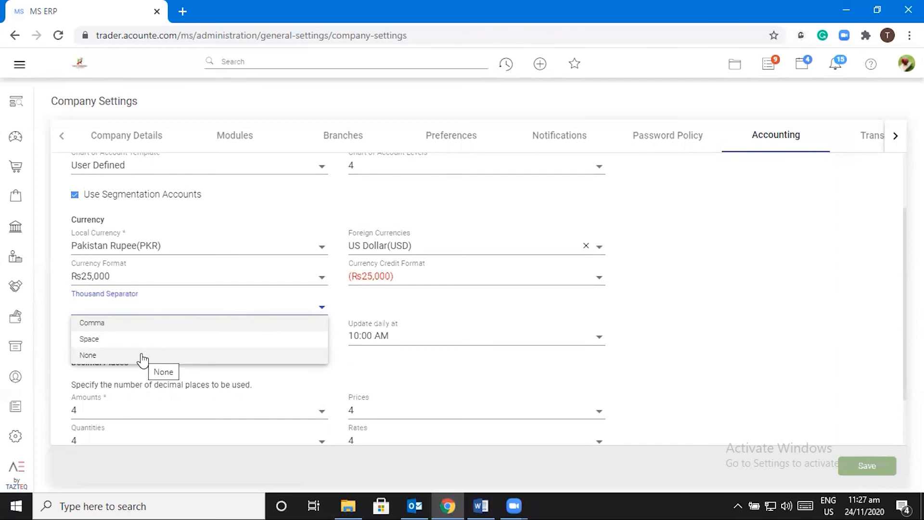
{"action": "left_click", "coordinate": [686, 371]}
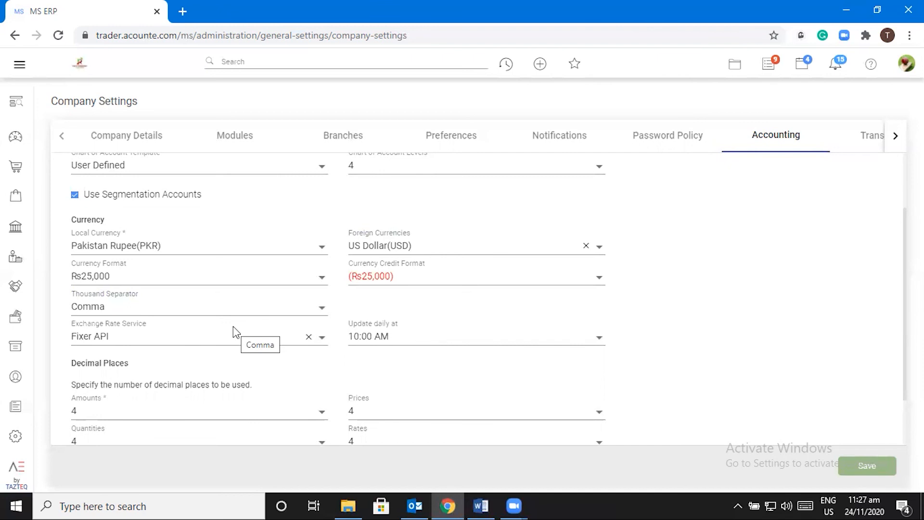
{"action": "left_click", "coordinate": [401, 336]}
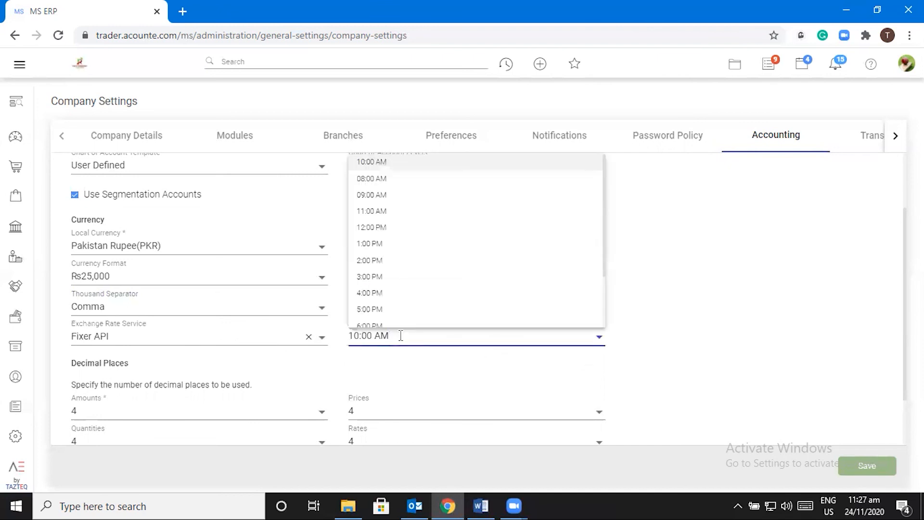
{"action": "left_click", "coordinate": [685, 319]}
{"action": "scroll", "coordinate": [557, 347], "scroll_direction": "down", "scroll_amount": 1}
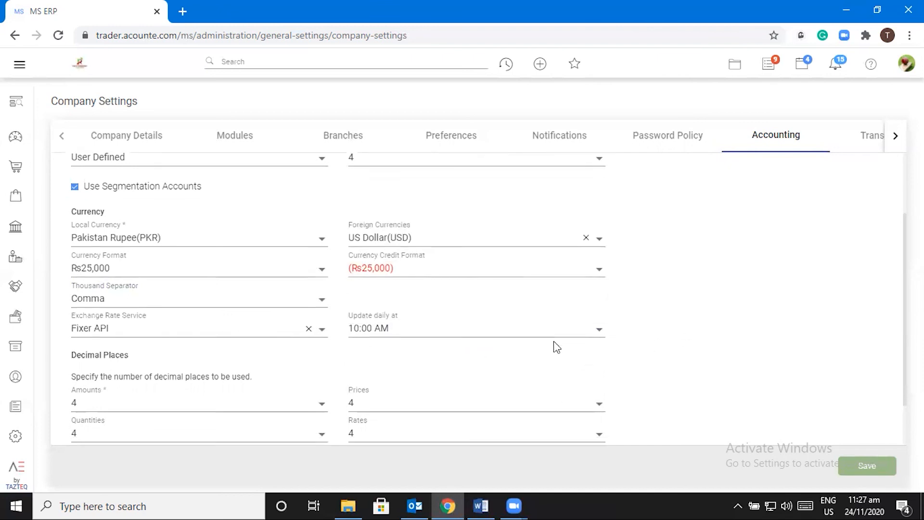
{"action": "scroll", "coordinate": [554, 342], "scroll_direction": "down", "scroll_amount": 2}
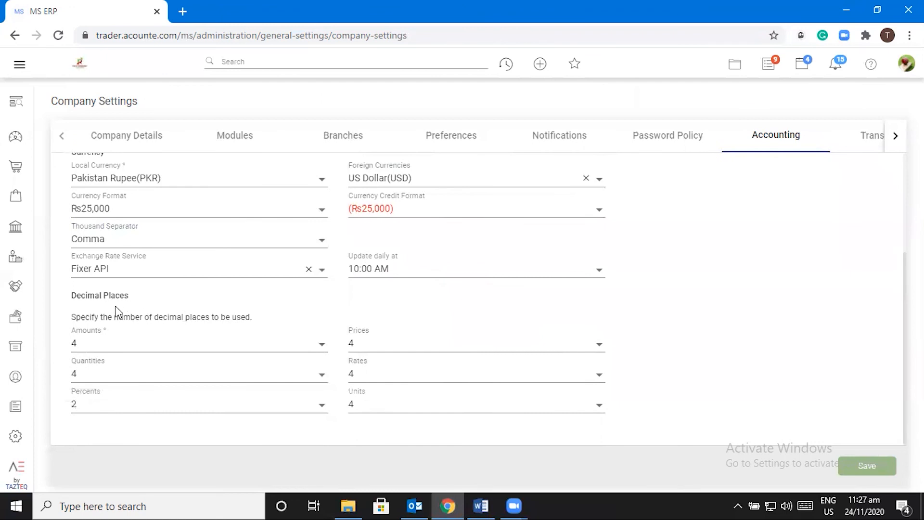